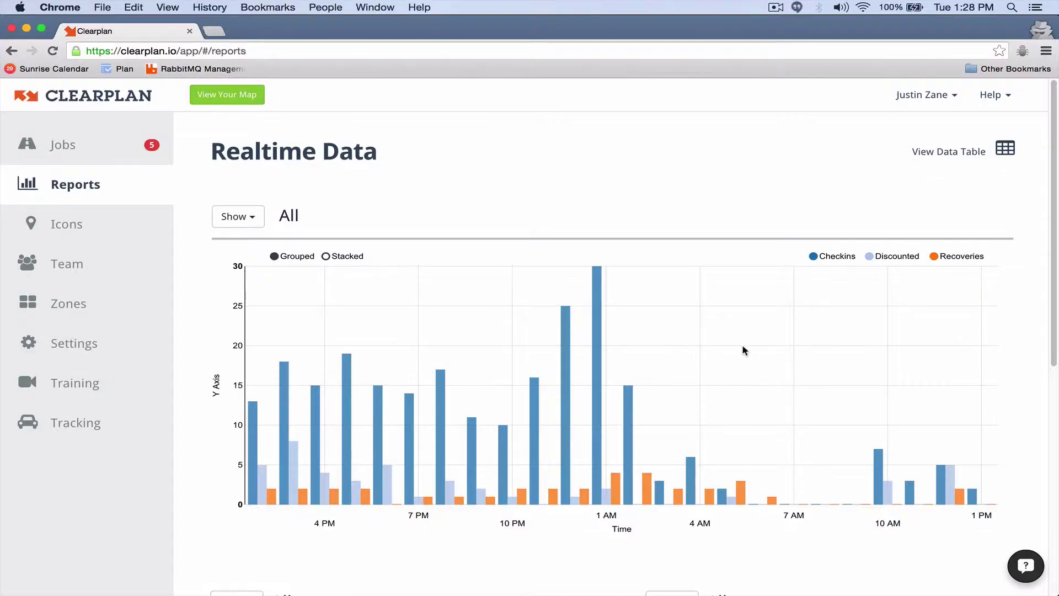
Switch the Realtime Data report from bar chart to a table of user, VIN, event, time and address.
mouse_move(628, 406)
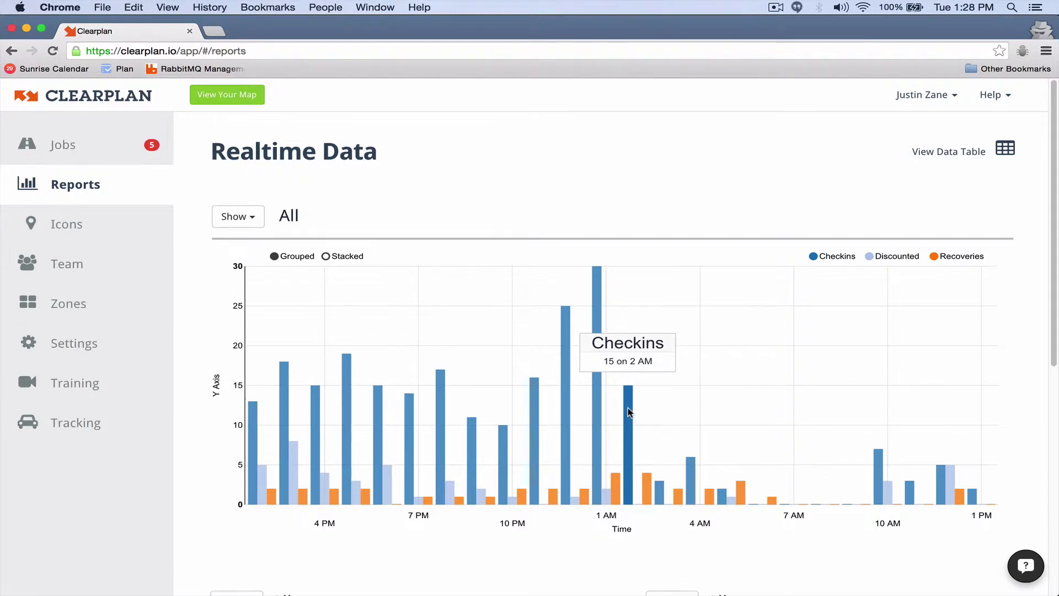
mouse_move(649, 486)
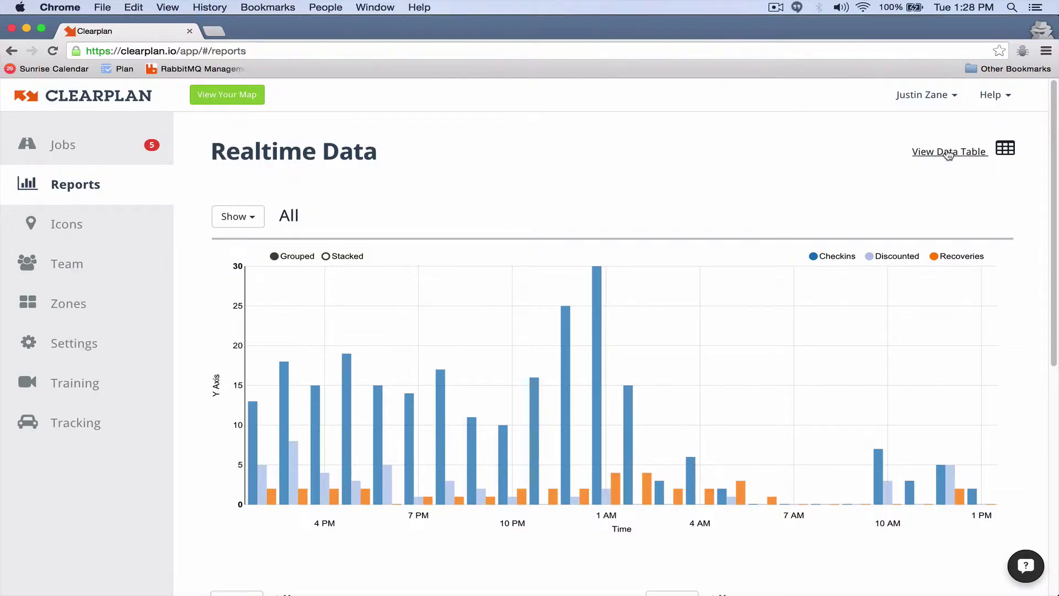
left_click(948, 155)
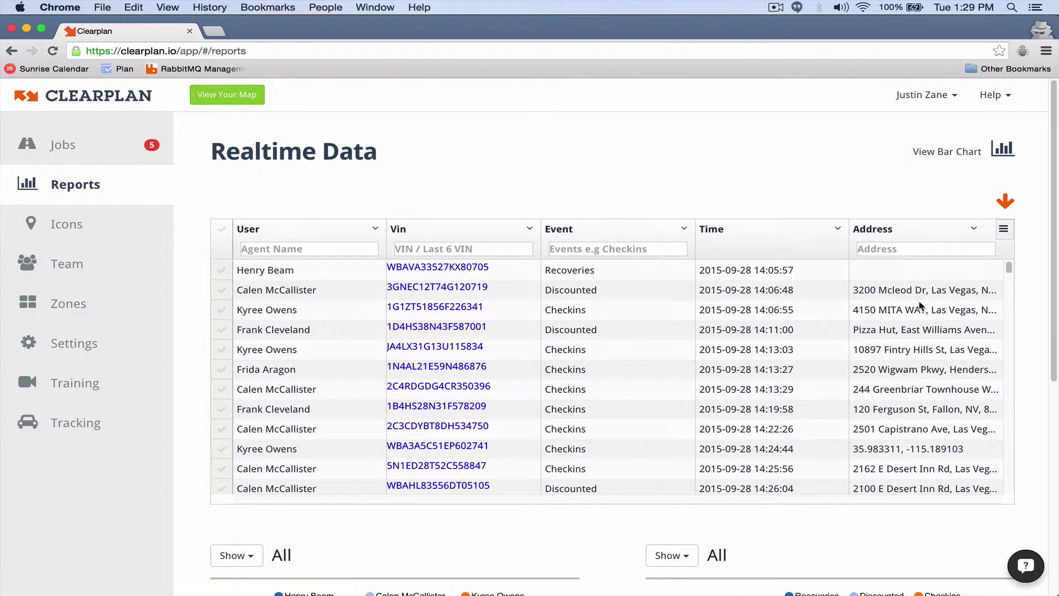
left_click(272, 249)
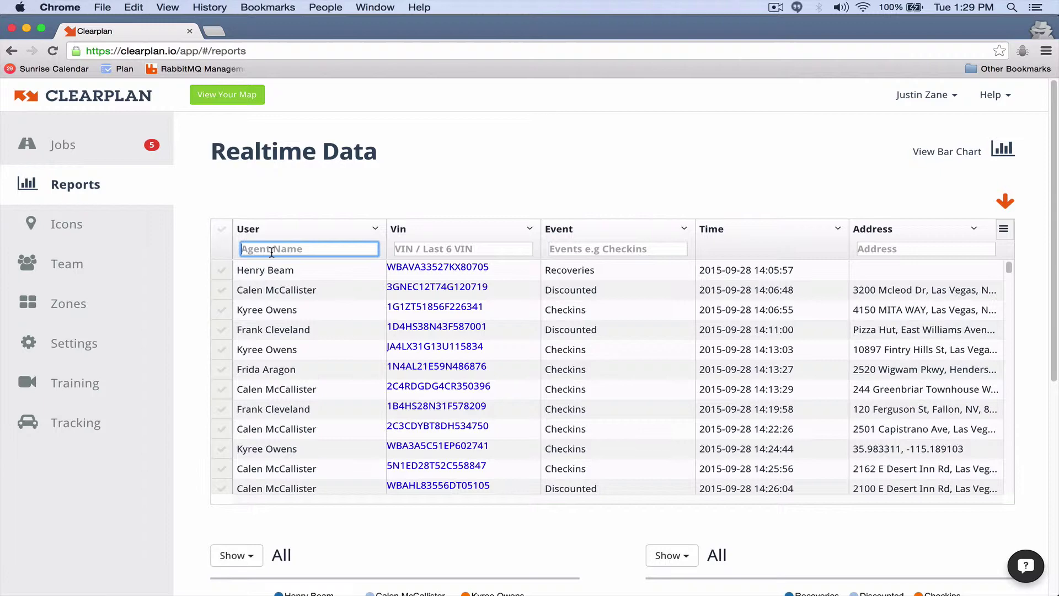
type("bri")
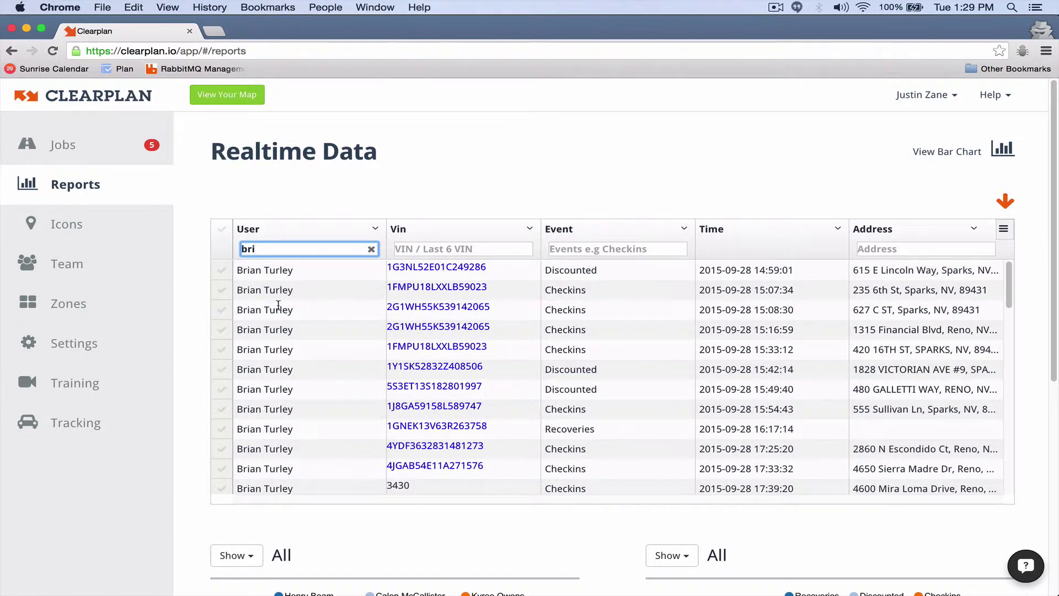
scroll(281, 309, "down", 1)
scroll(281, 309, "down", 6)
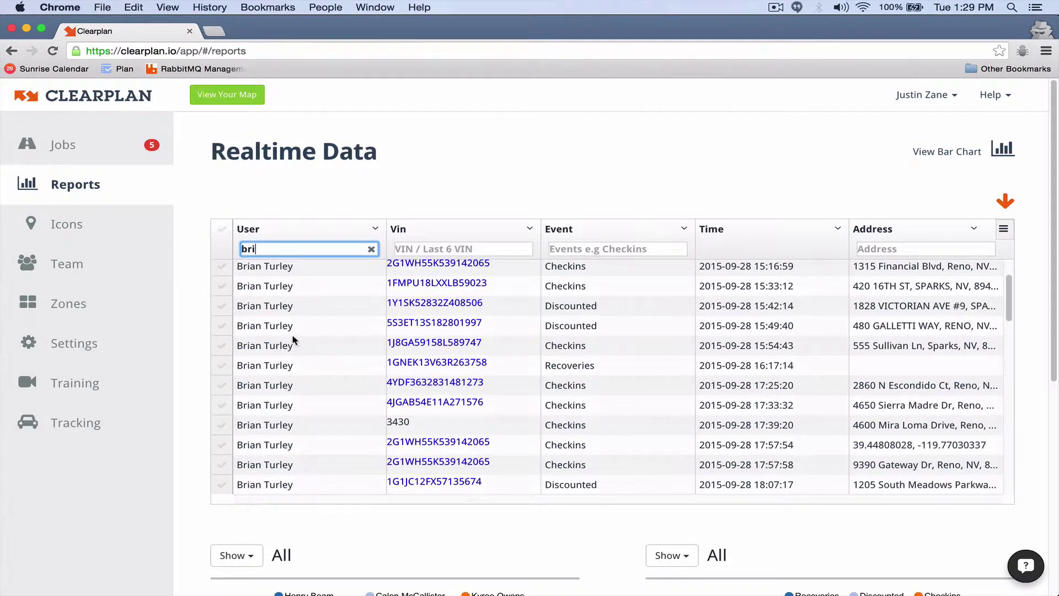
scroll(281, 380, "down", 8)
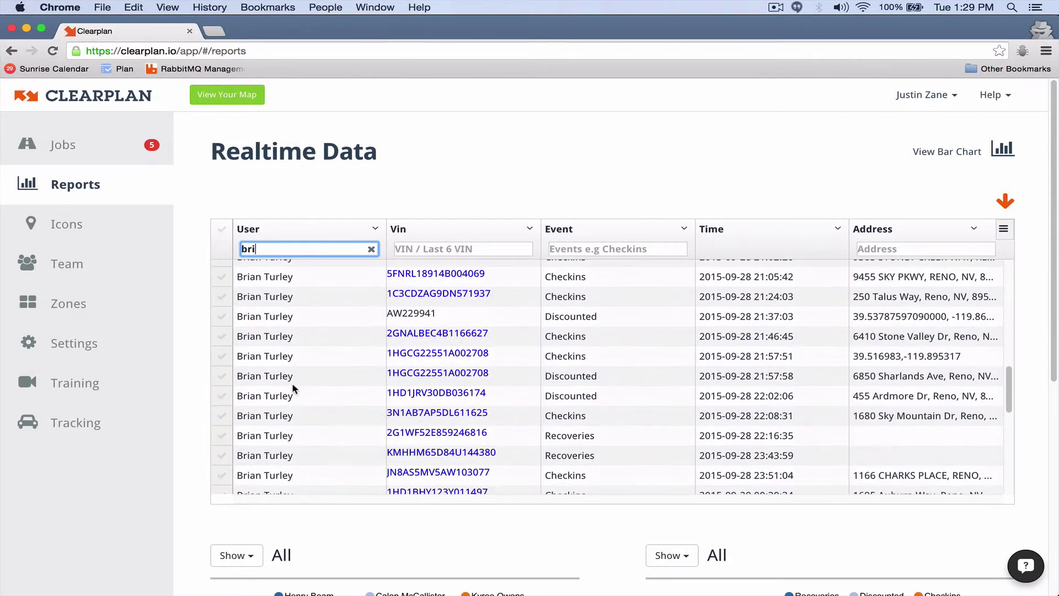
scroll(264, 381, "up", 12)
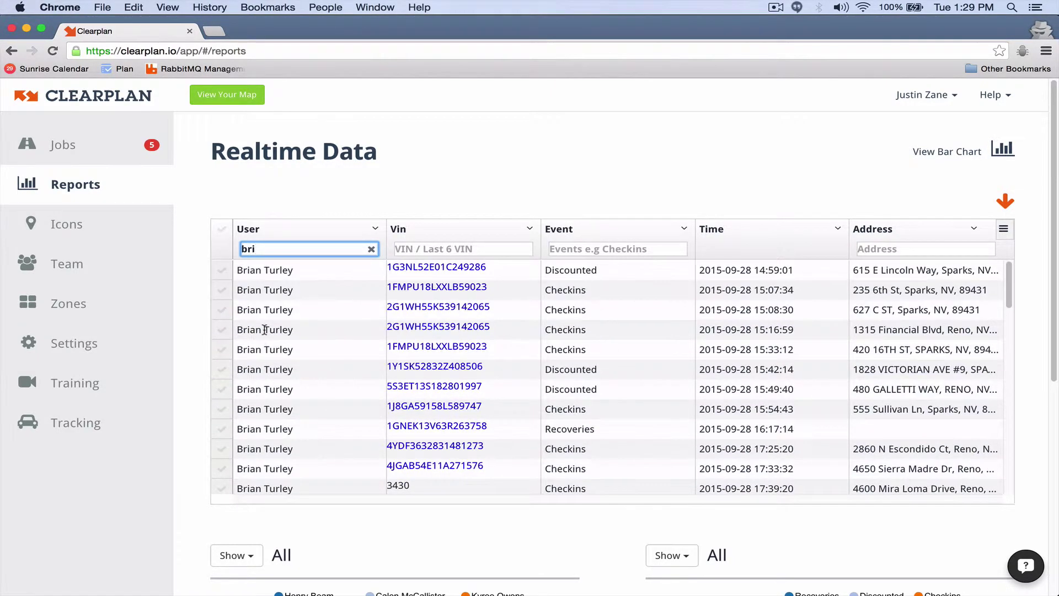
key("BackSpace")
key("BackSpace")
key("BackSpace")
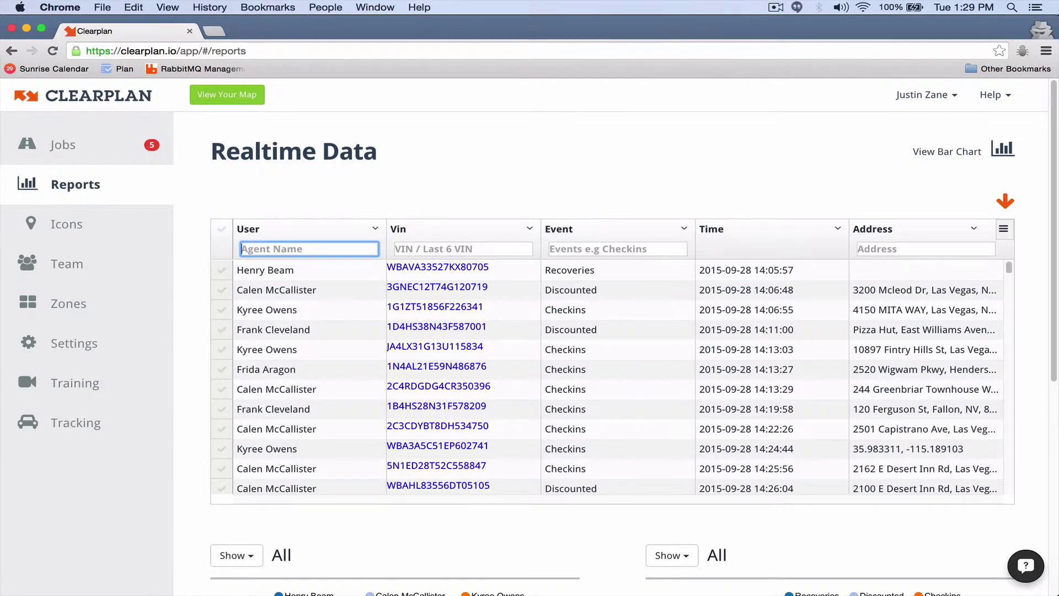
type("cl")
key("BackSpace")
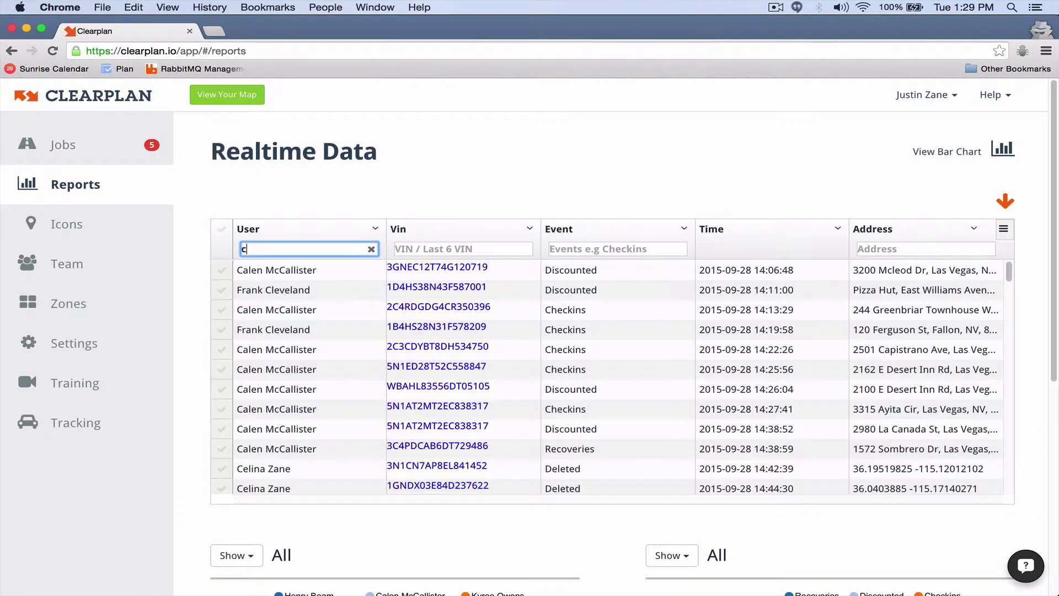
type("al")
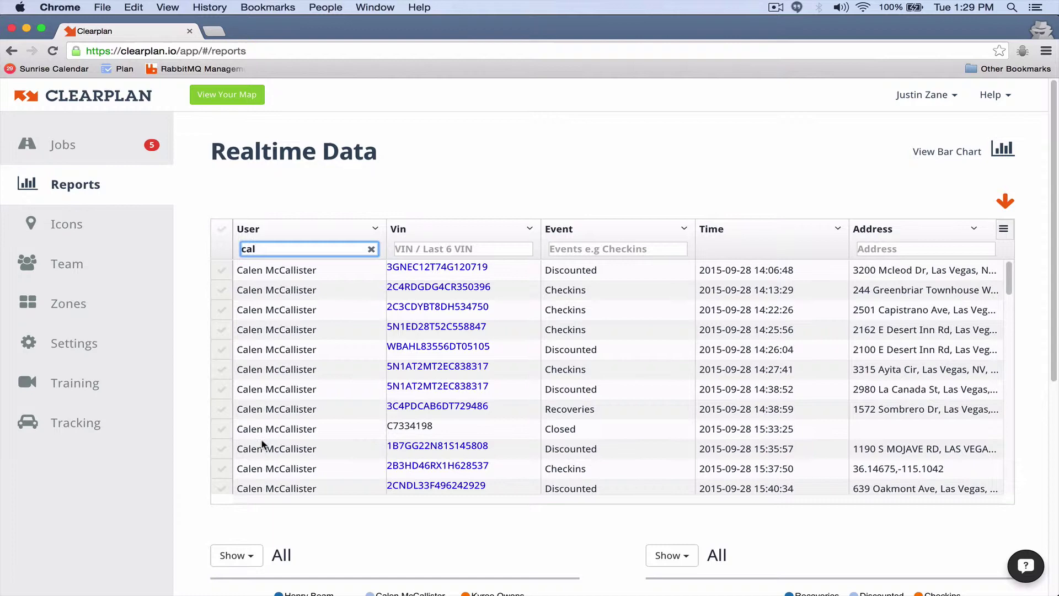
key("BackSpace")
key("BackSpace")
key("BackSpace")
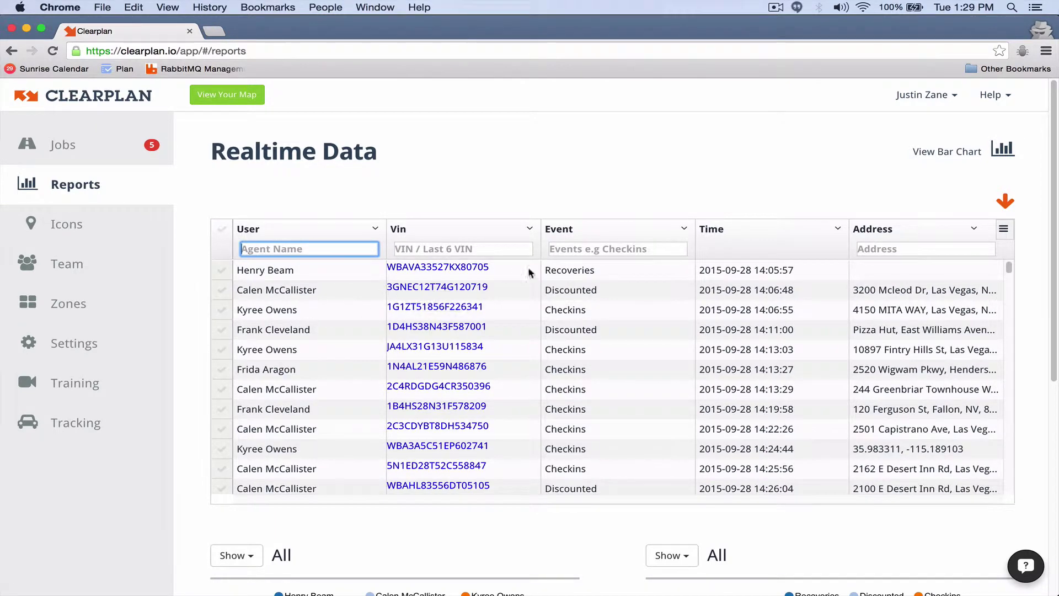
left_click(566, 249)
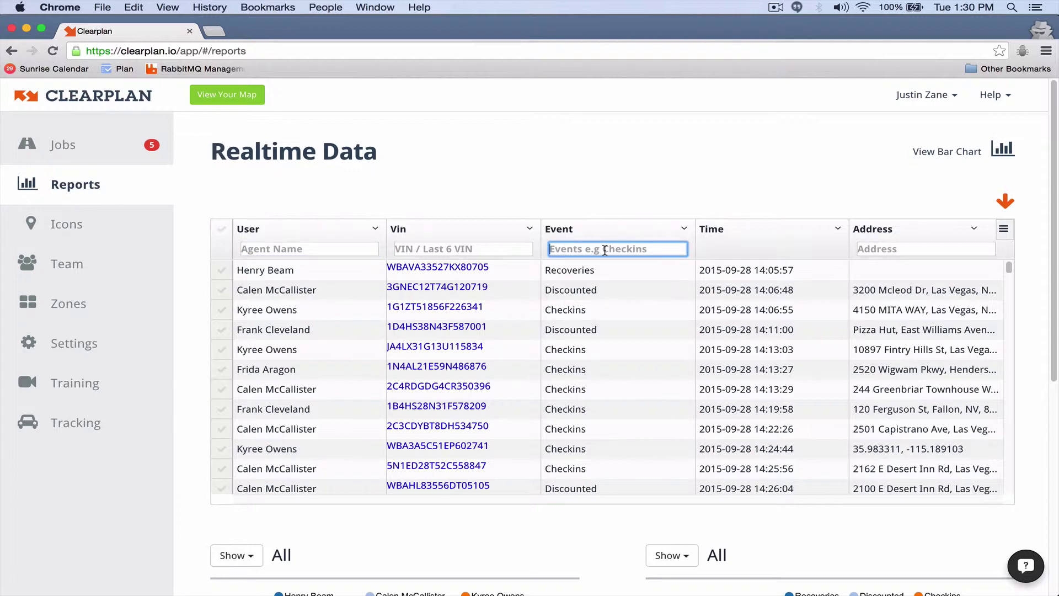
type("dis")
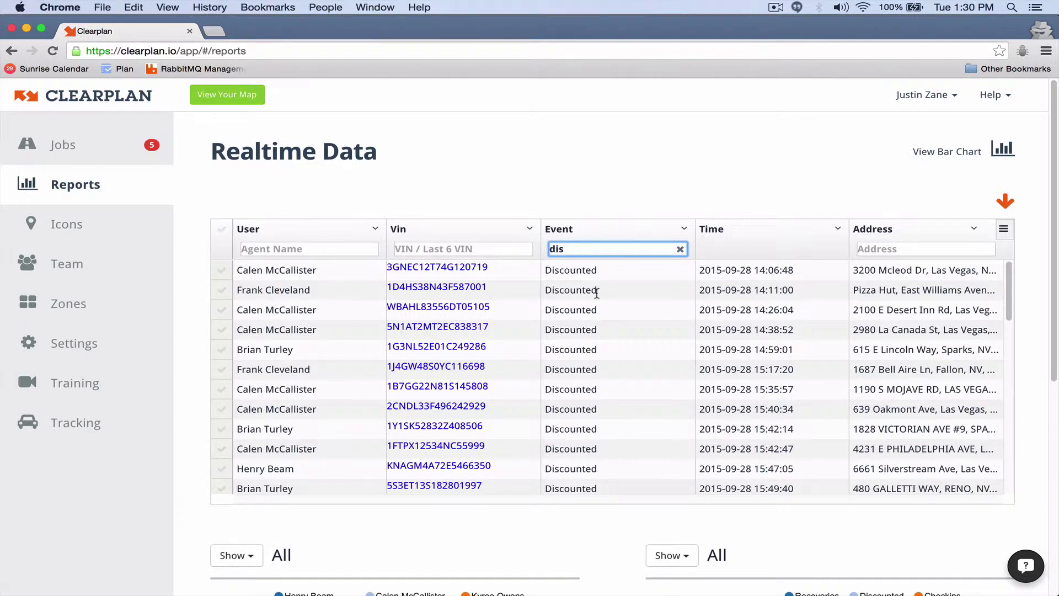
key("BackSpace")
key("BackSpace")
key("BackSpace")
type("rec")
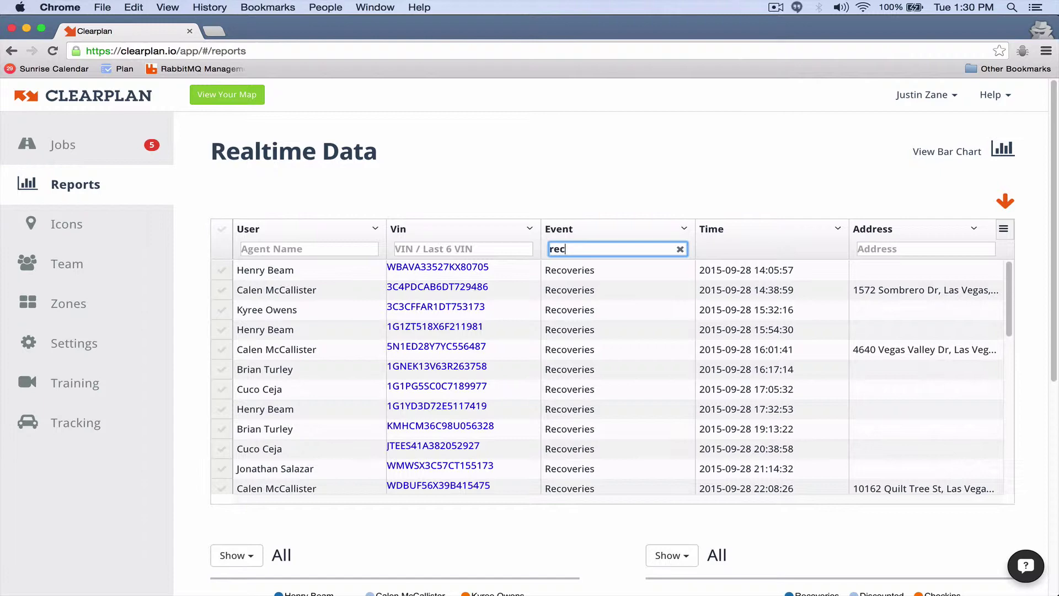
key("BackSpace")
key("BackSpace")
key("BackSpace")
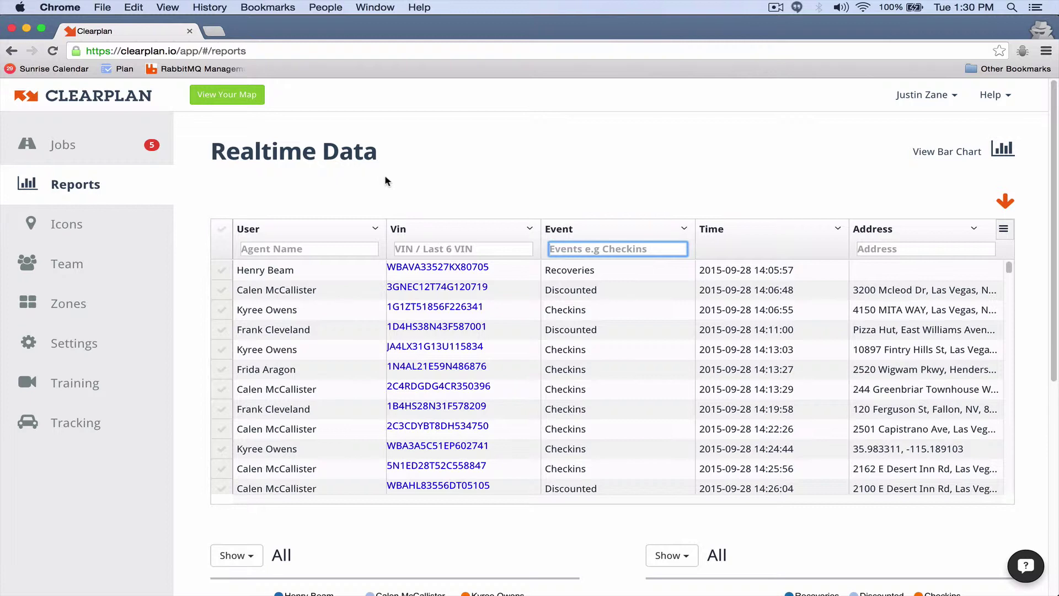
left_click(419, 190)
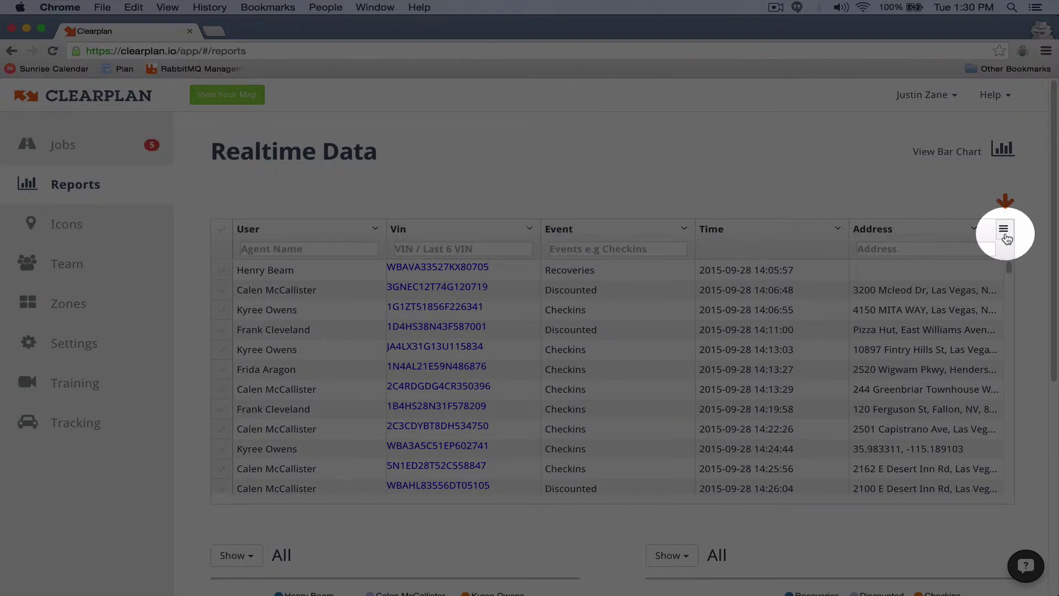
Export all Realtime Data table rows as clearplan (3).csv and open it in Excel.
left_click(1004, 231)
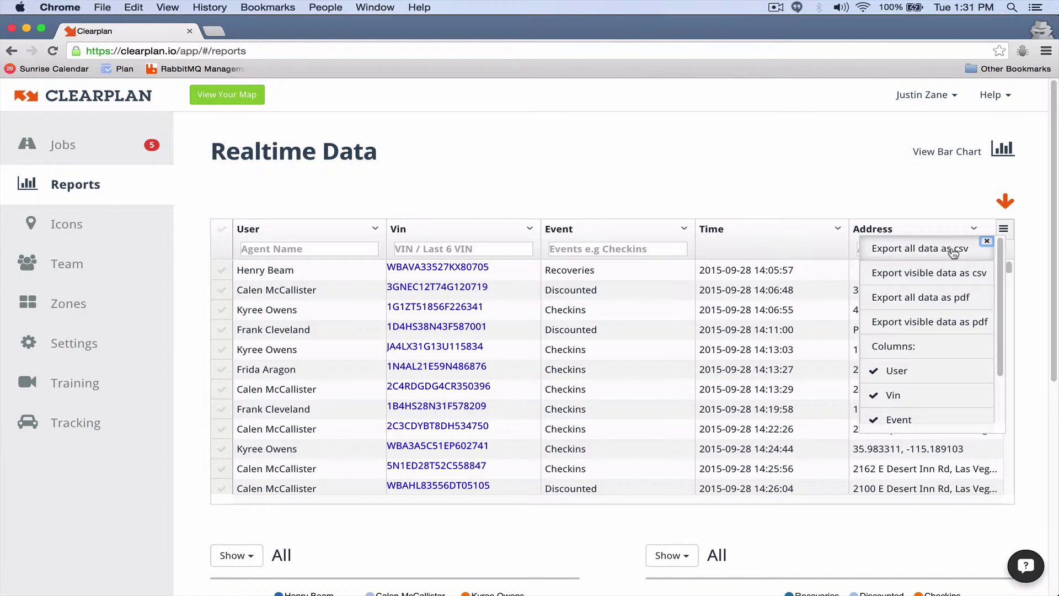
left_click(918, 249)
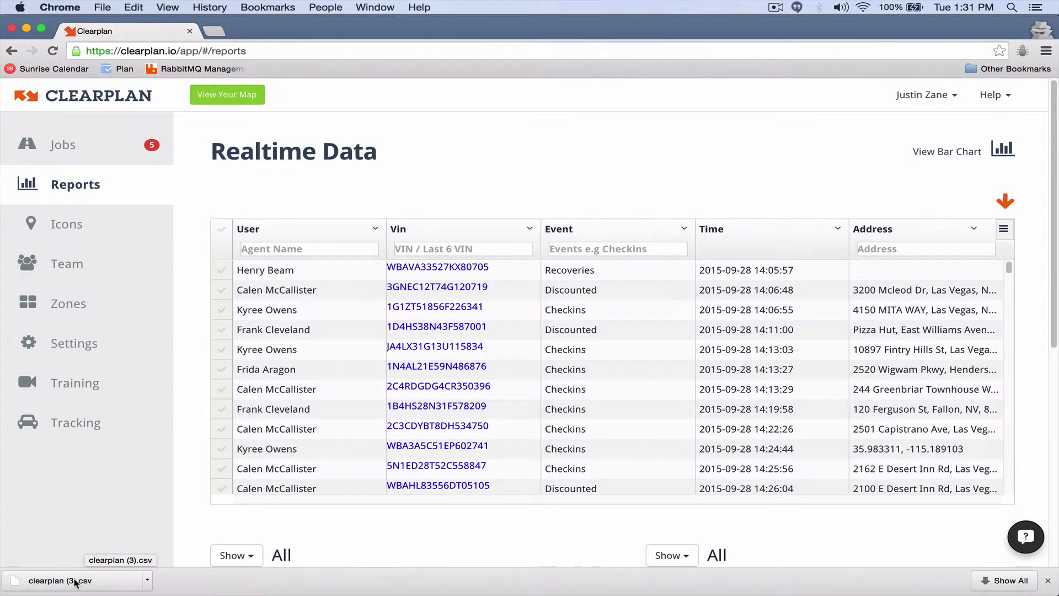
left_click(76, 582)
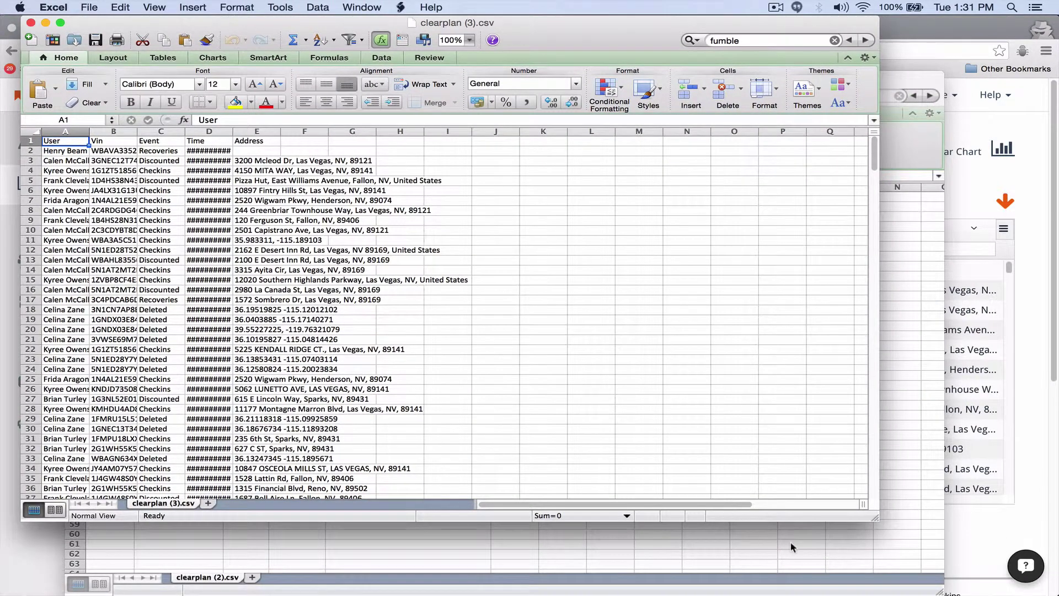
Enlarge the Excel window and widen columns A, B, D and E to show full names, VINs, timestamps and addresses.
left_click_drag(874, 519, 1056, 595)
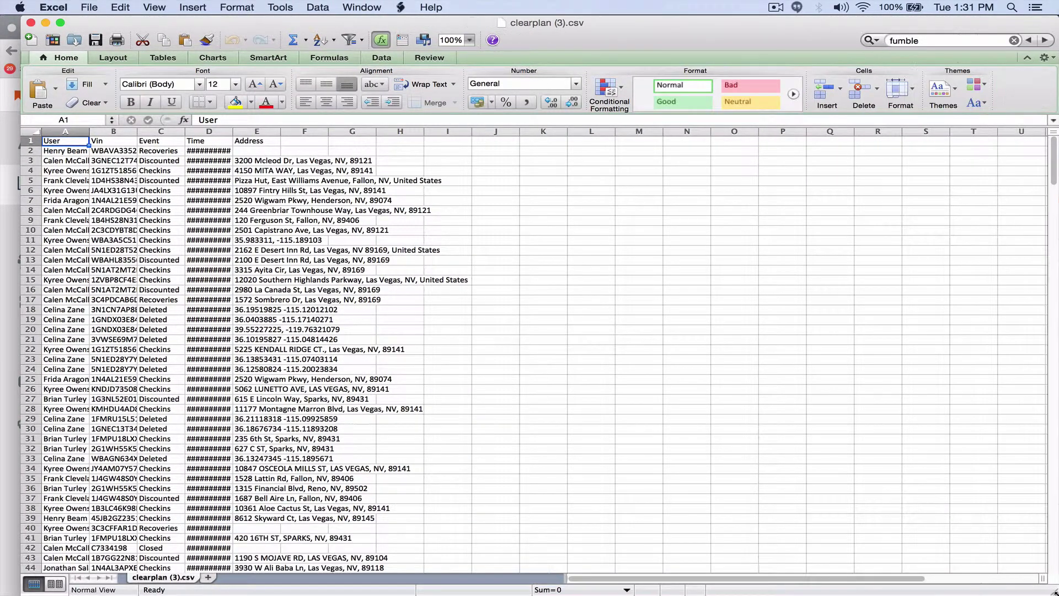
left_click_drag(84, 18, 60, 17)
double_click(66, 131)
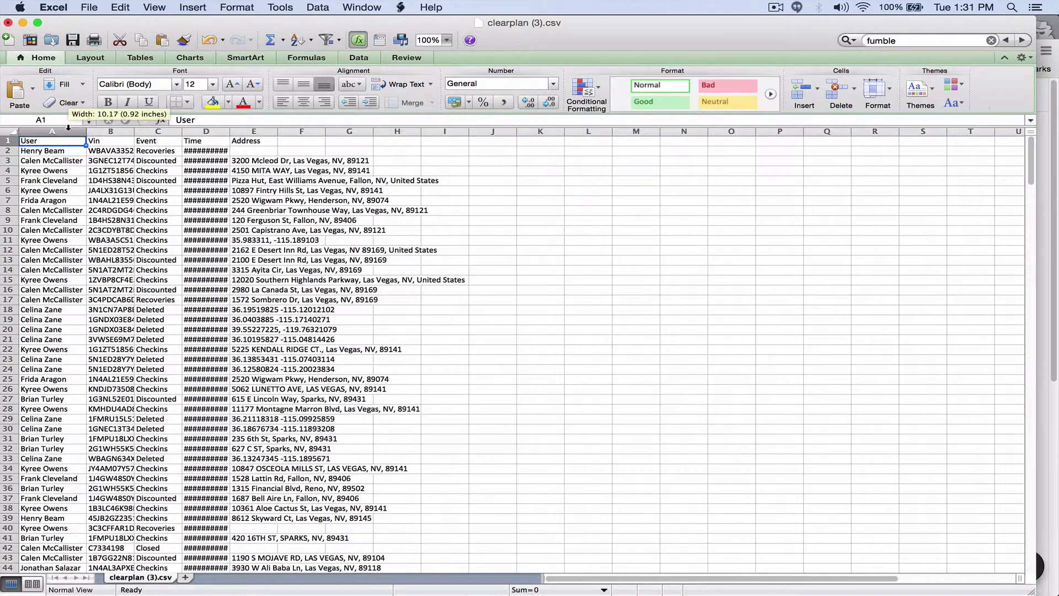
left_click_drag(135, 131, 227, 131)
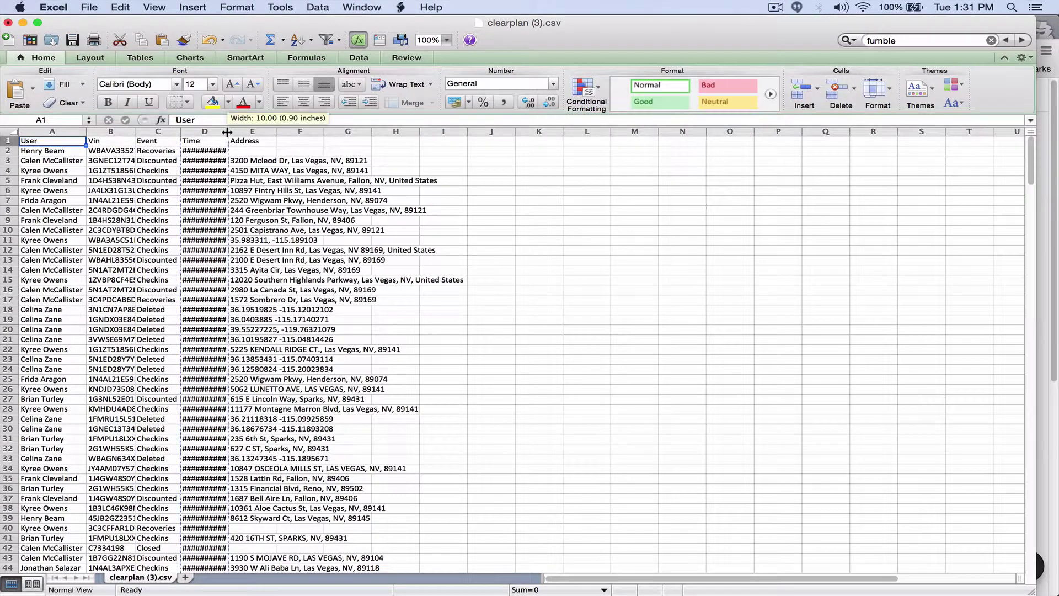
double_click(227, 131)
double_click(285, 132)
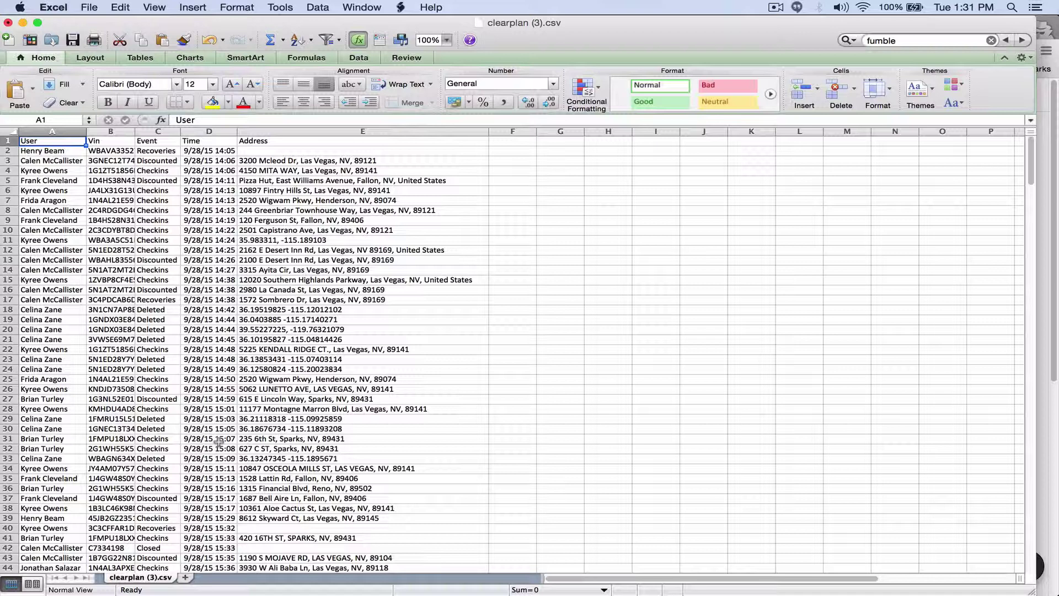
Switch from Excel back to the ClearPlan Realtime Data table in Chrome.
key("super+Tab")
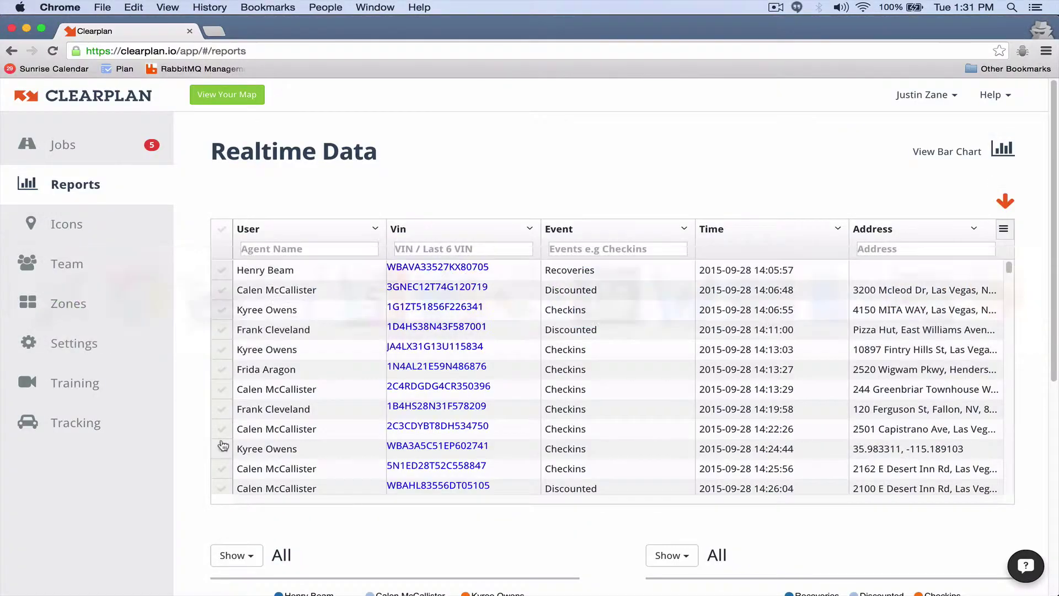